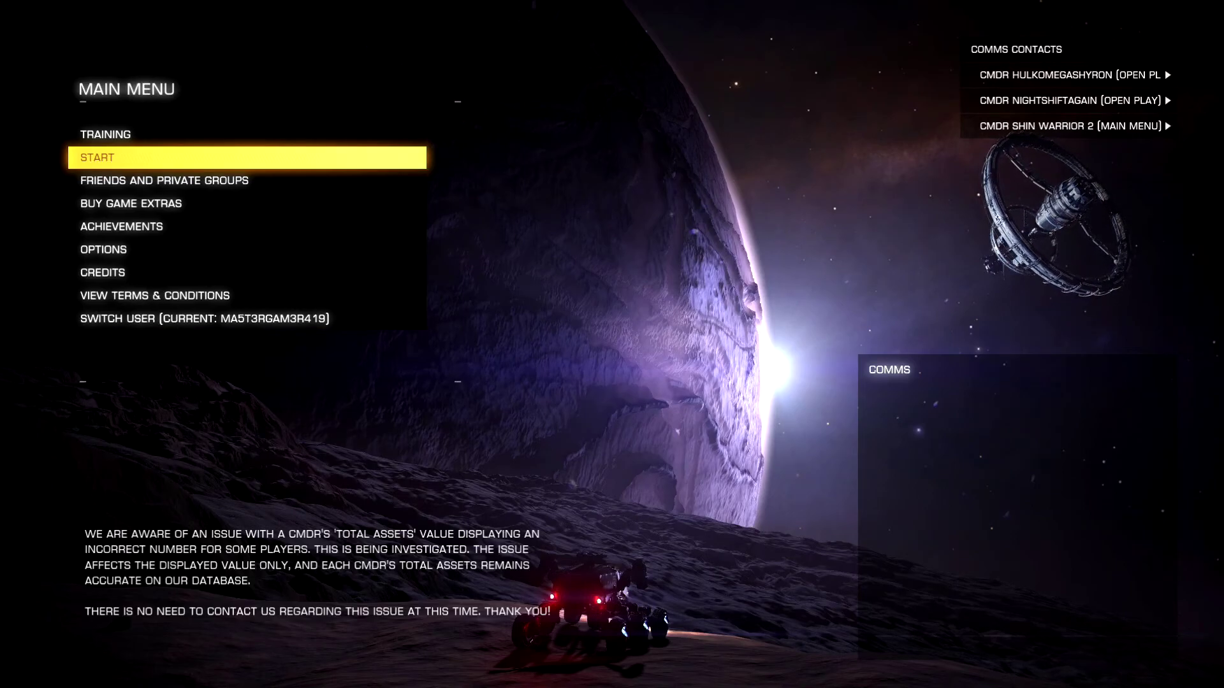
pyautogui.press('Down')
pyautogui.press('Down')
pyautogui.press('Down')
pyautogui.press('Up')
pyautogui.press('Up')
pyautogui.press('Up')
pyautogui.press('Down')
pyautogui.press('Down')
pyautogui.press('Down')
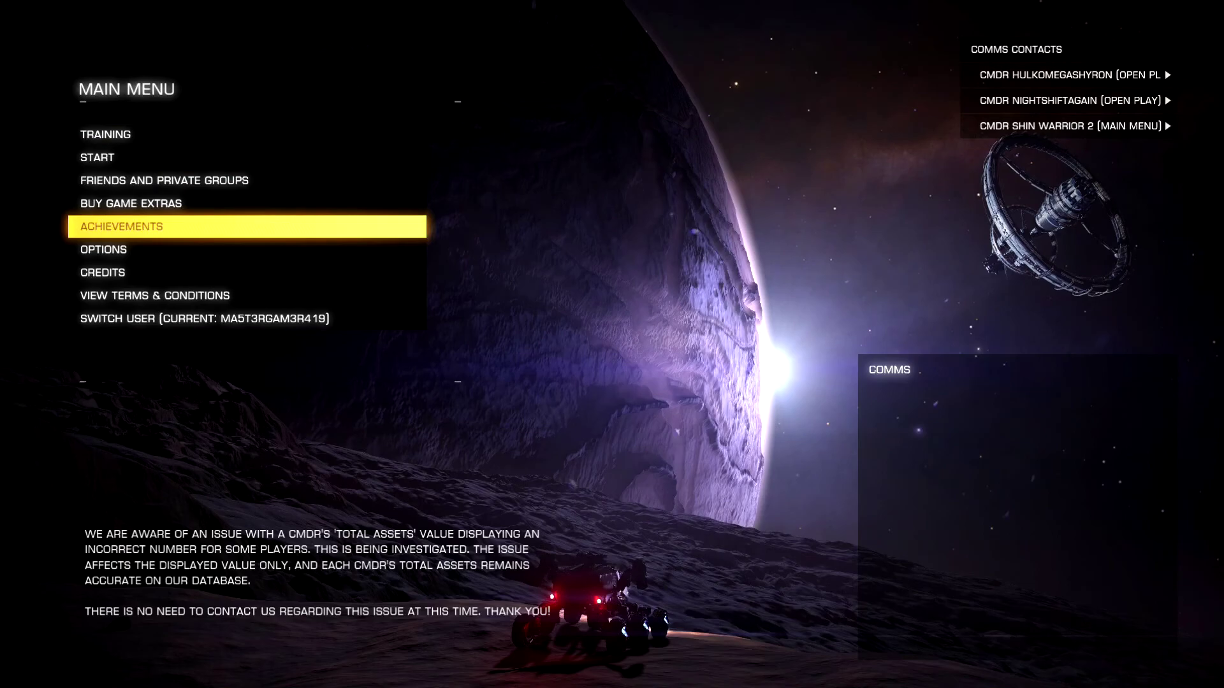
pyautogui.press('Up')
pyautogui.press('Up')
pyautogui.press('Up')
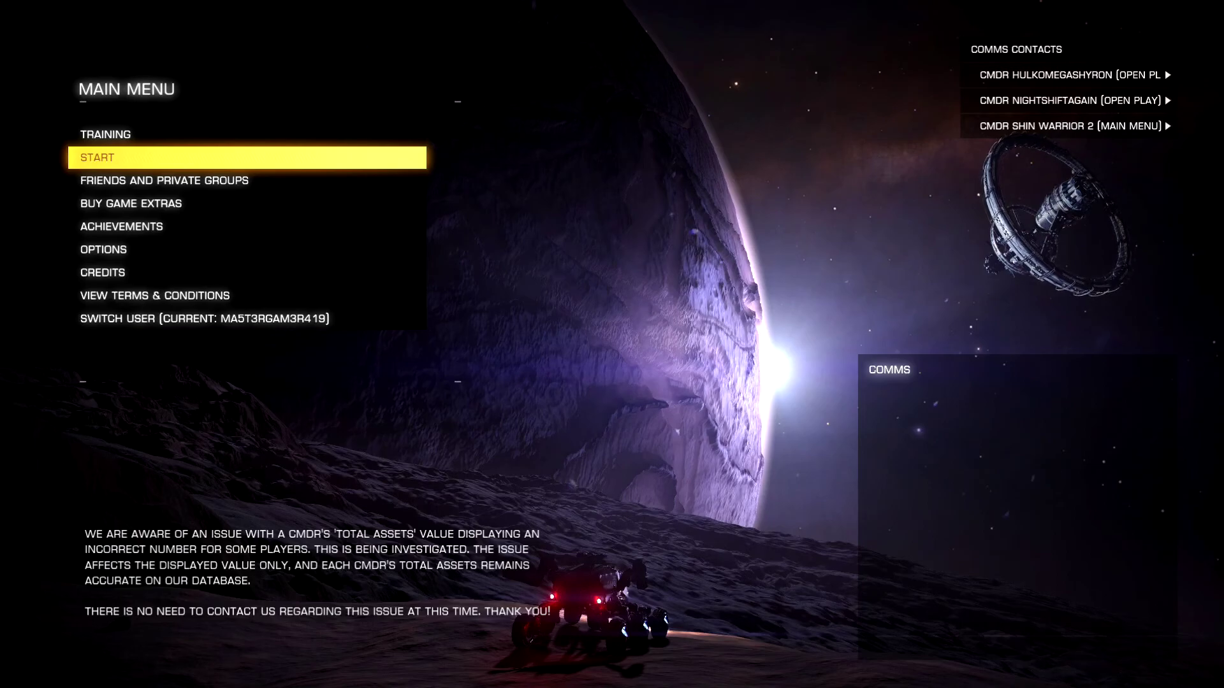
pyautogui.press('Down')
pyautogui.press('Down')
pyautogui.press('Up')
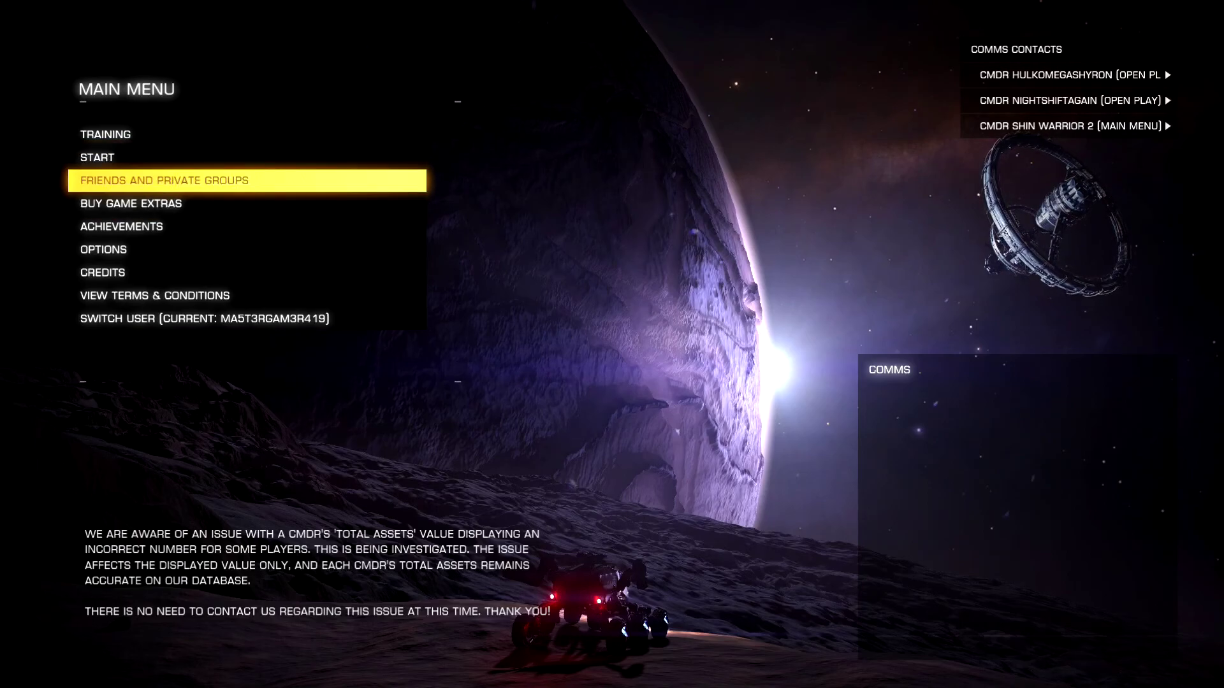
# Step: Try to start the game in Solo Play mode
pyautogui.press('Up')
pyautogui.press('Down')
pyautogui.press('Up')
pyautogui.press('Return')
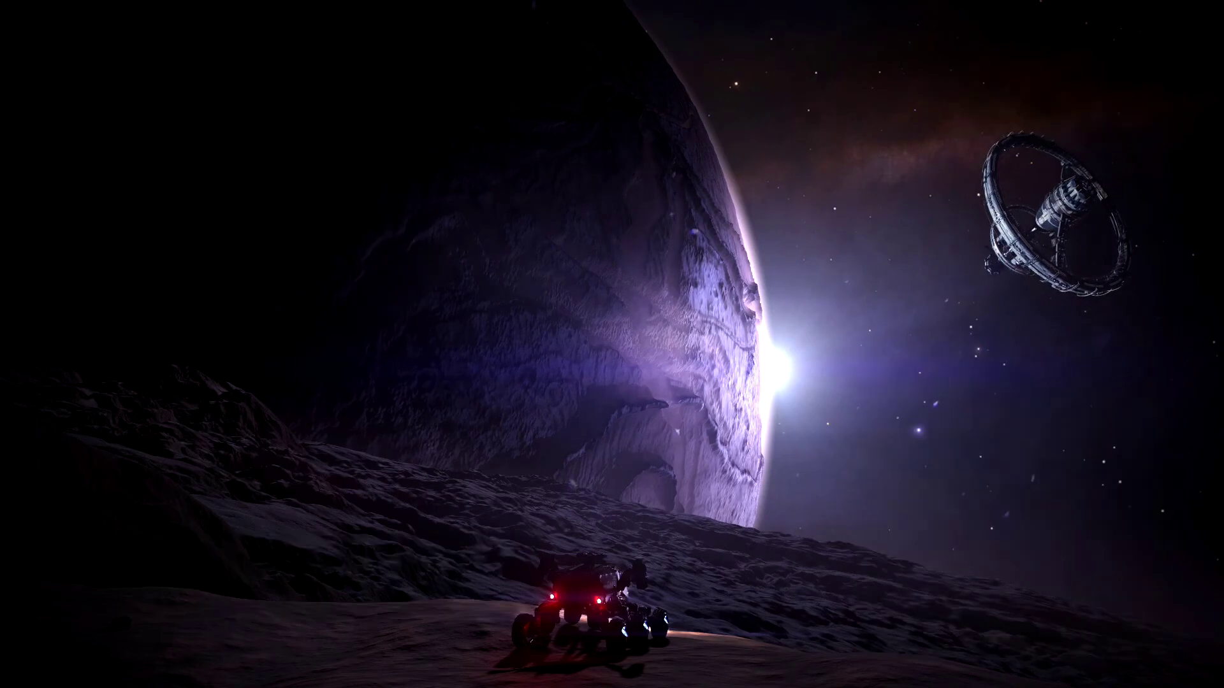
pyautogui.press('Down')
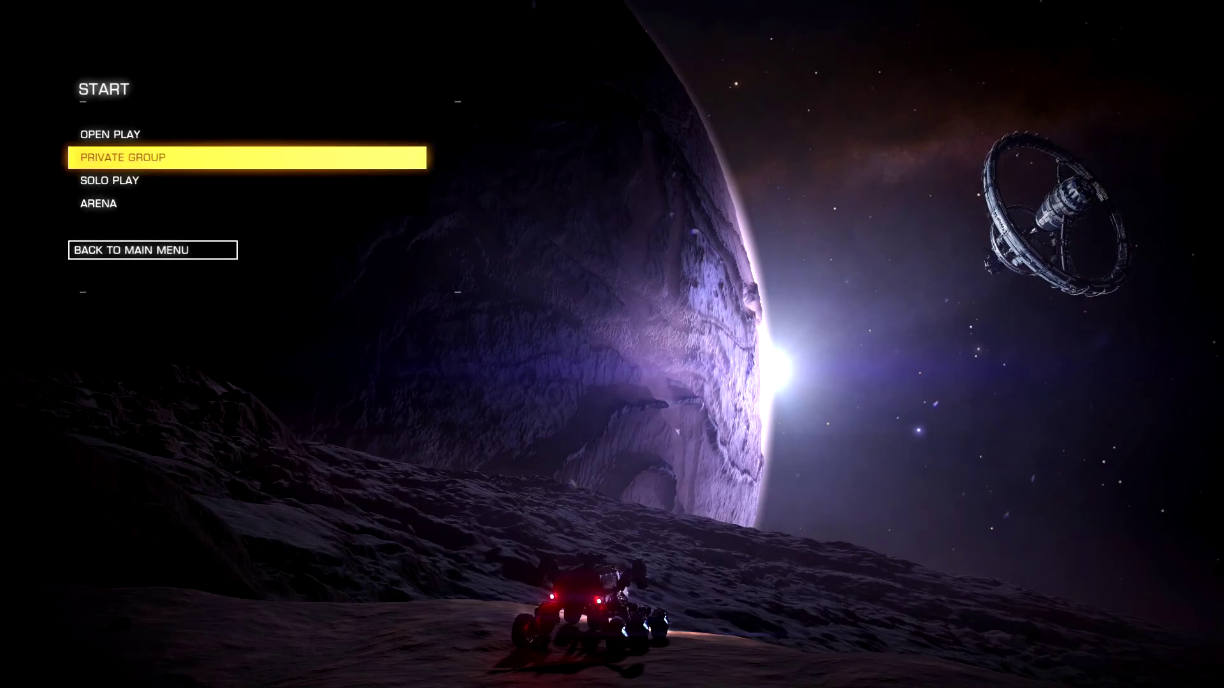
pyautogui.press('Down')
pyautogui.press('Up')
pyautogui.press('Up')
pyautogui.press('Down')
pyautogui.press('Down')
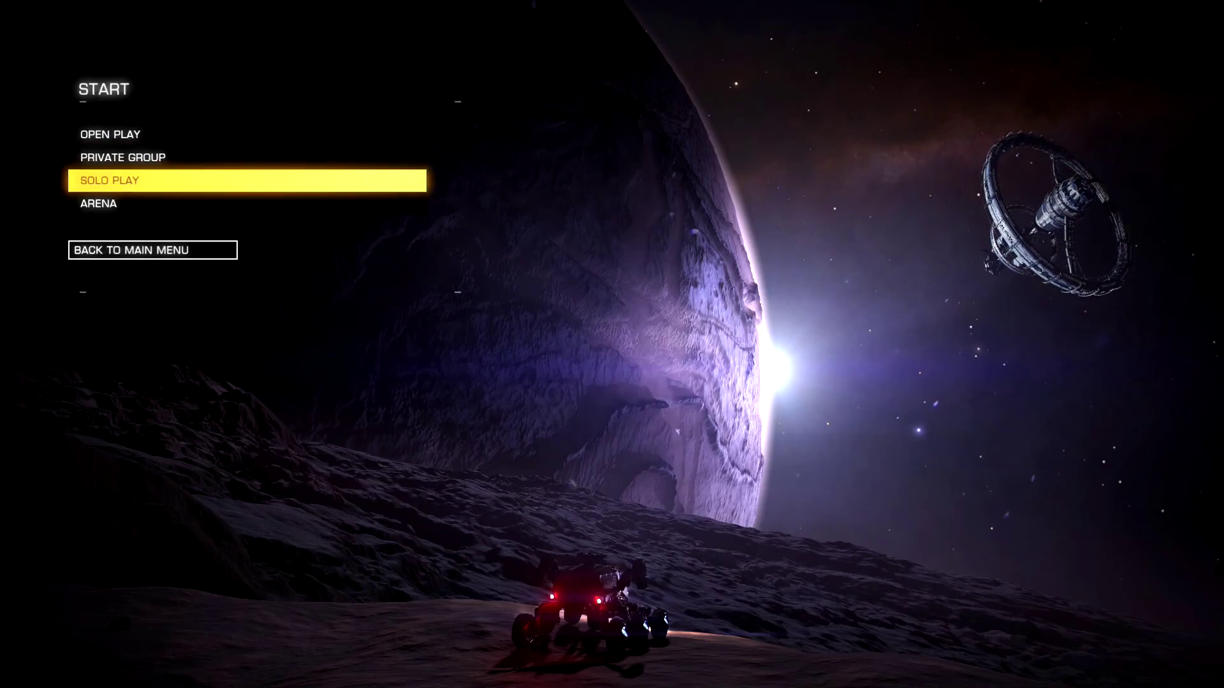
pyautogui.press('Return')
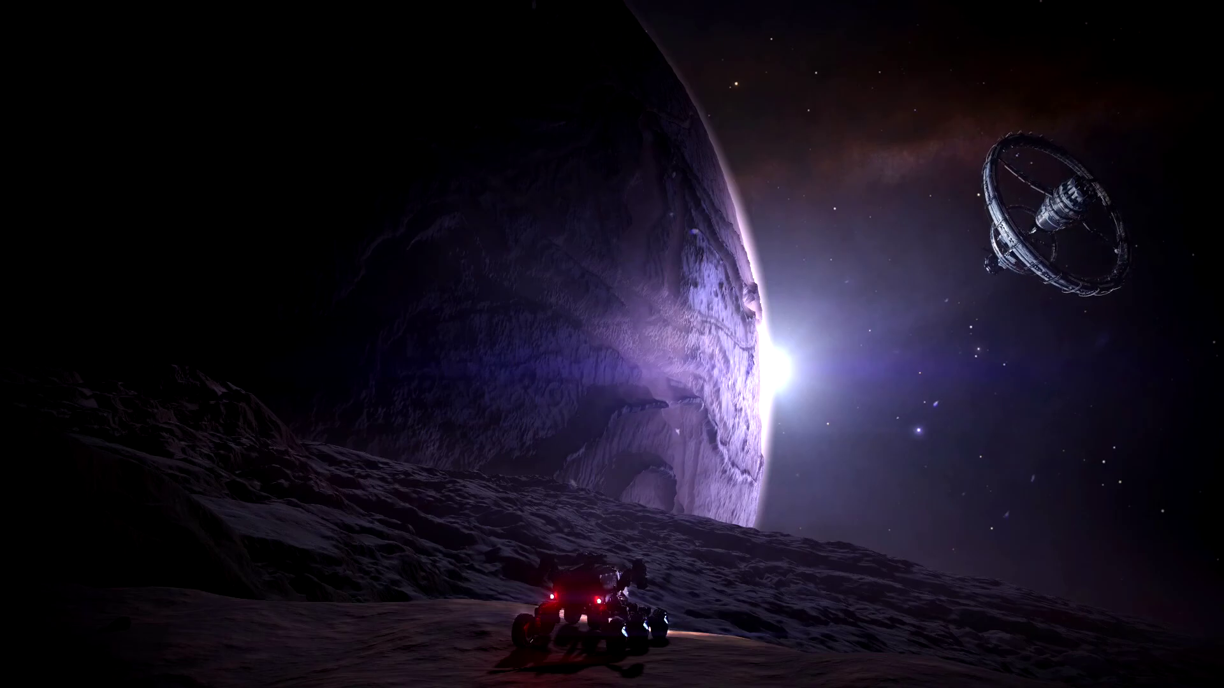
# Step: Quit the running Elite Dangerous game through the console's guide
pyautogui.press('super')
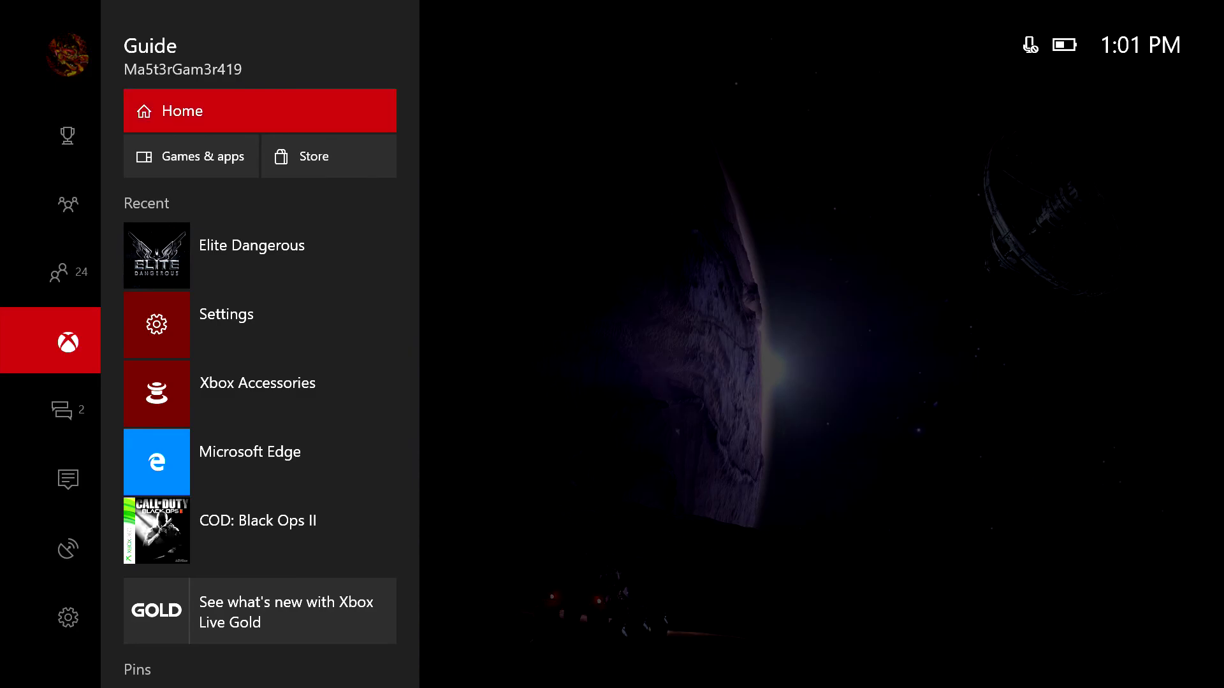
pyautogui.press('Menu')
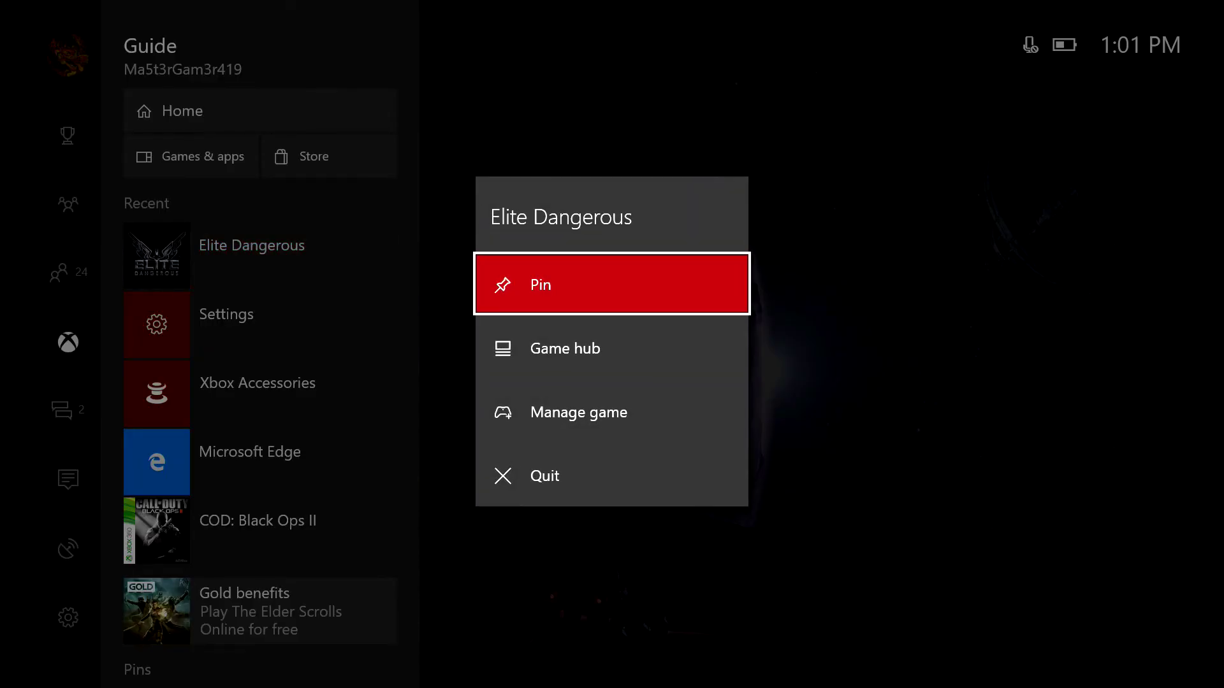
pyautogui.press('Down')
pyautogui.press('Down')
pyautogui.press('Down')
pyautogui.press('Return')
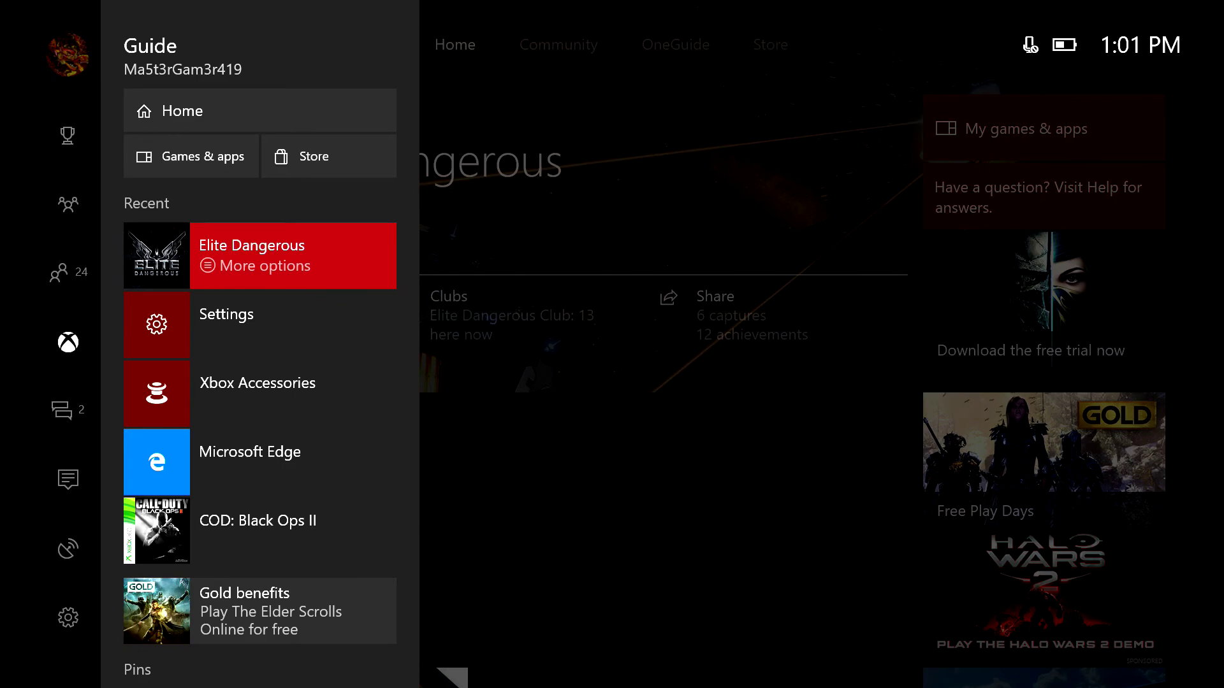
# Step: Open the game management page for Elite Dangerous and show its saved data
pyautogui.press('Down')
pyautogui.press('Up')
pyautogui.press('Menu')
pyautogui.press('Down')
pyautogui.press('Down')
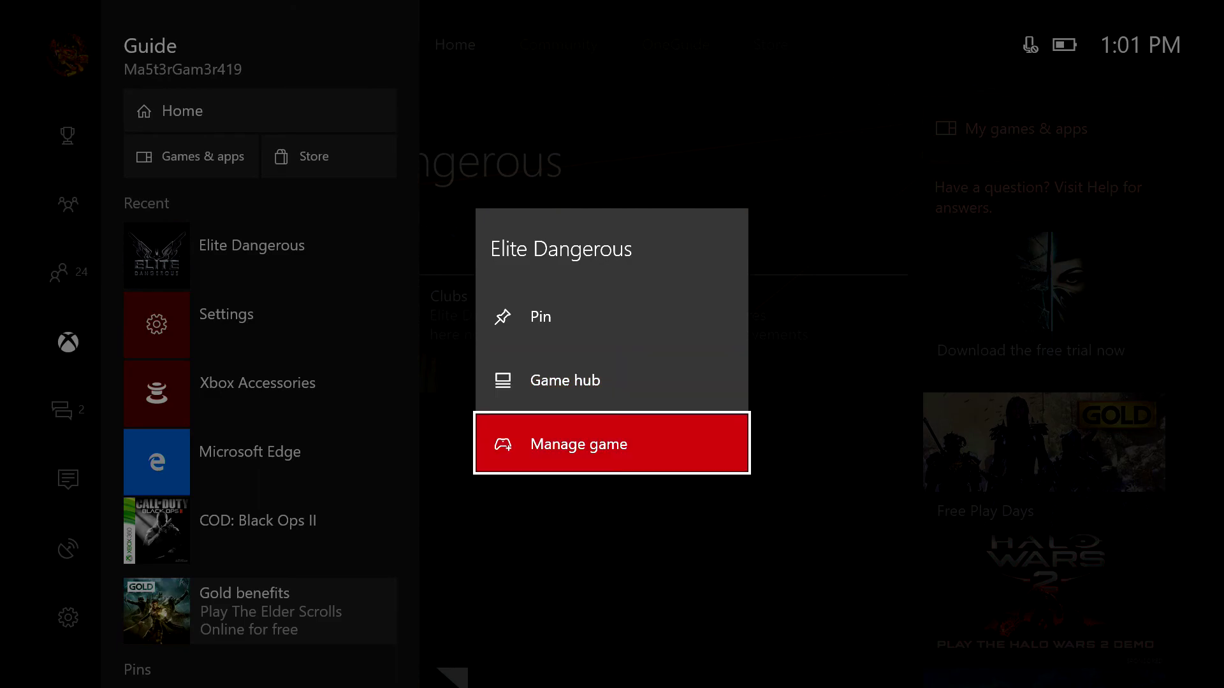
pyautogui.press('Return')
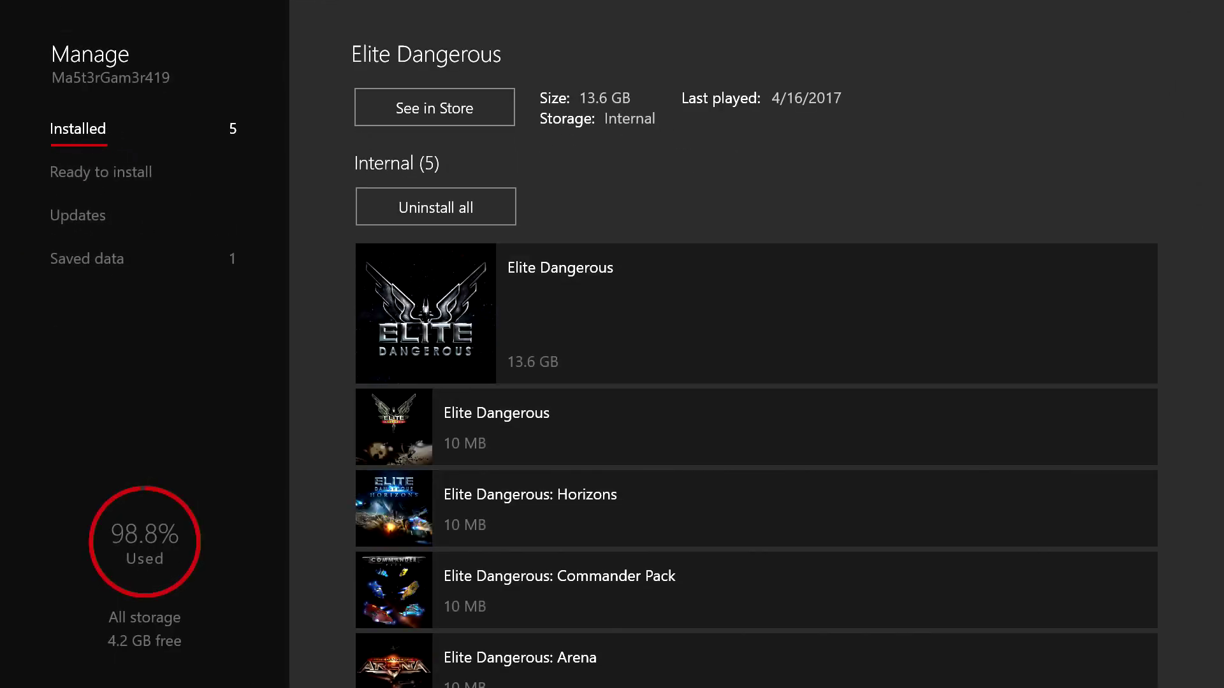
pyautogui.press('Down')
pyautogui.press('Down')
pyautogui.press('Down')
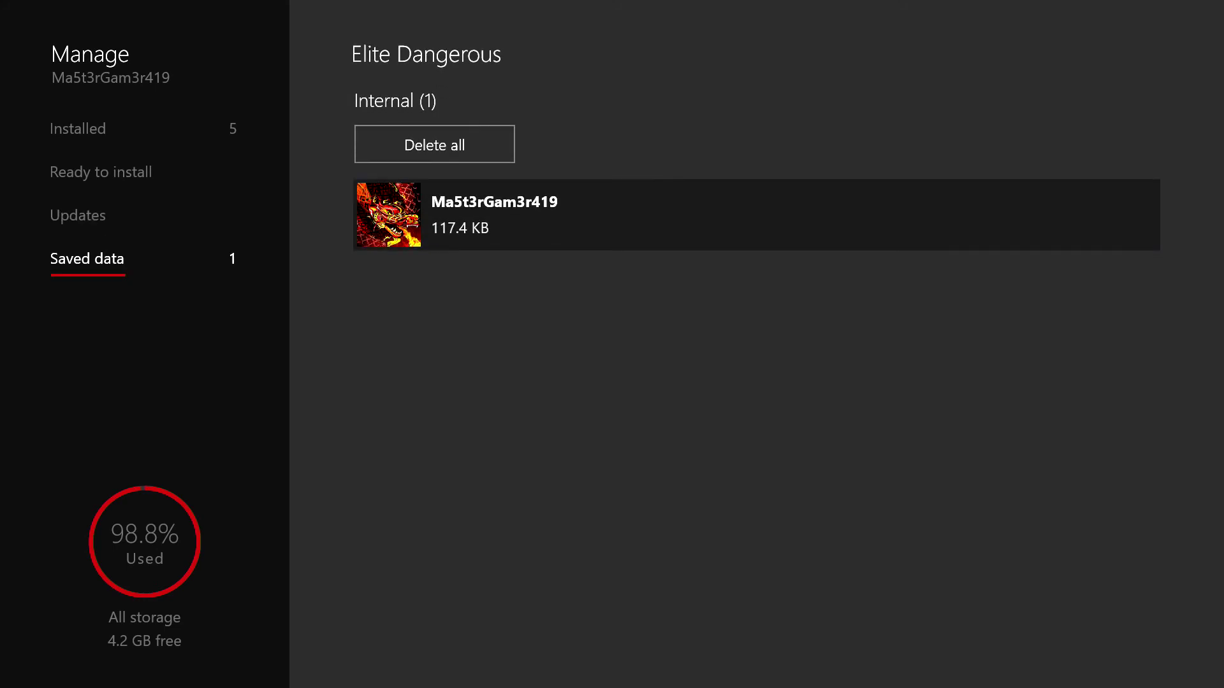
# Step: Delete the player profile's saved data for Elite Dangerous
pyautogui.press('Right')
pyautogui.press('Down')
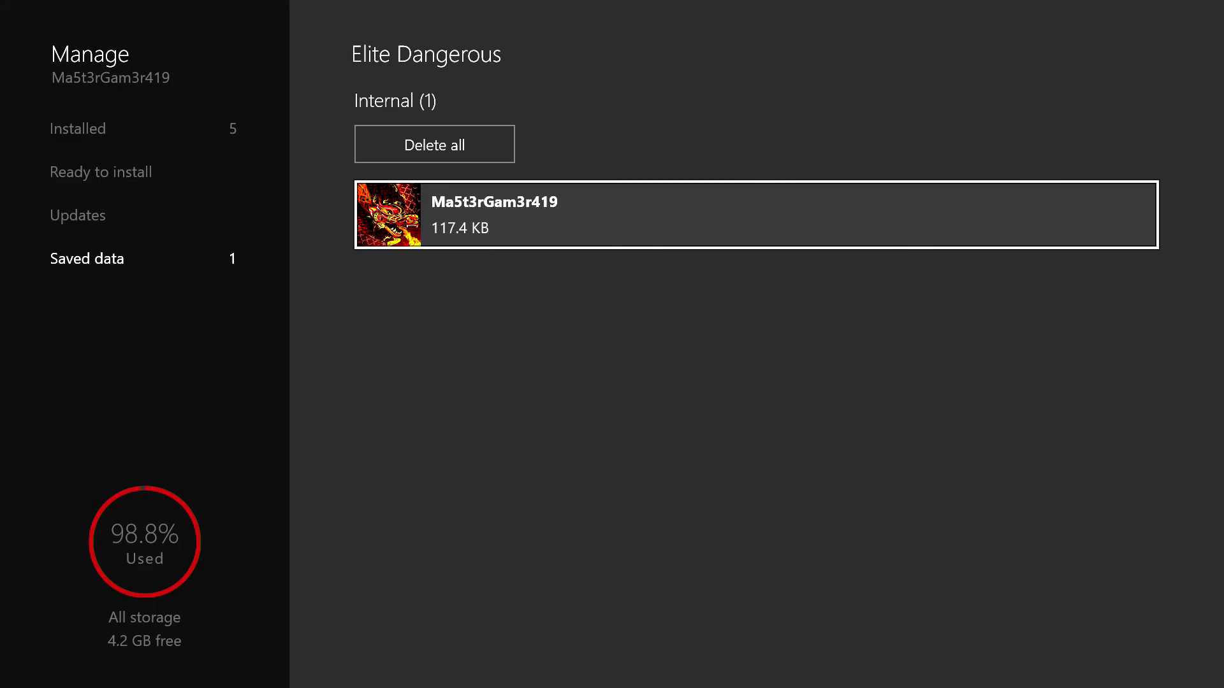
pyautogui.press('Return')
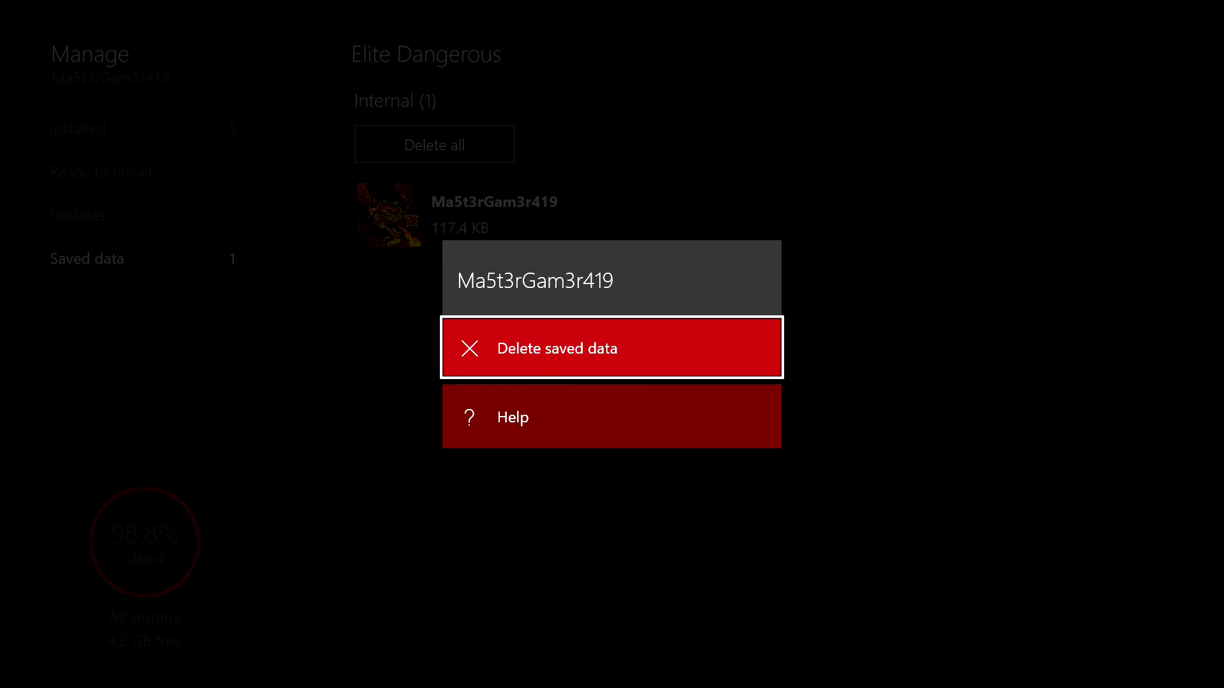
pyautogui.press('Down')
pyautogui.press('Up')
pyautogui.press('Return')
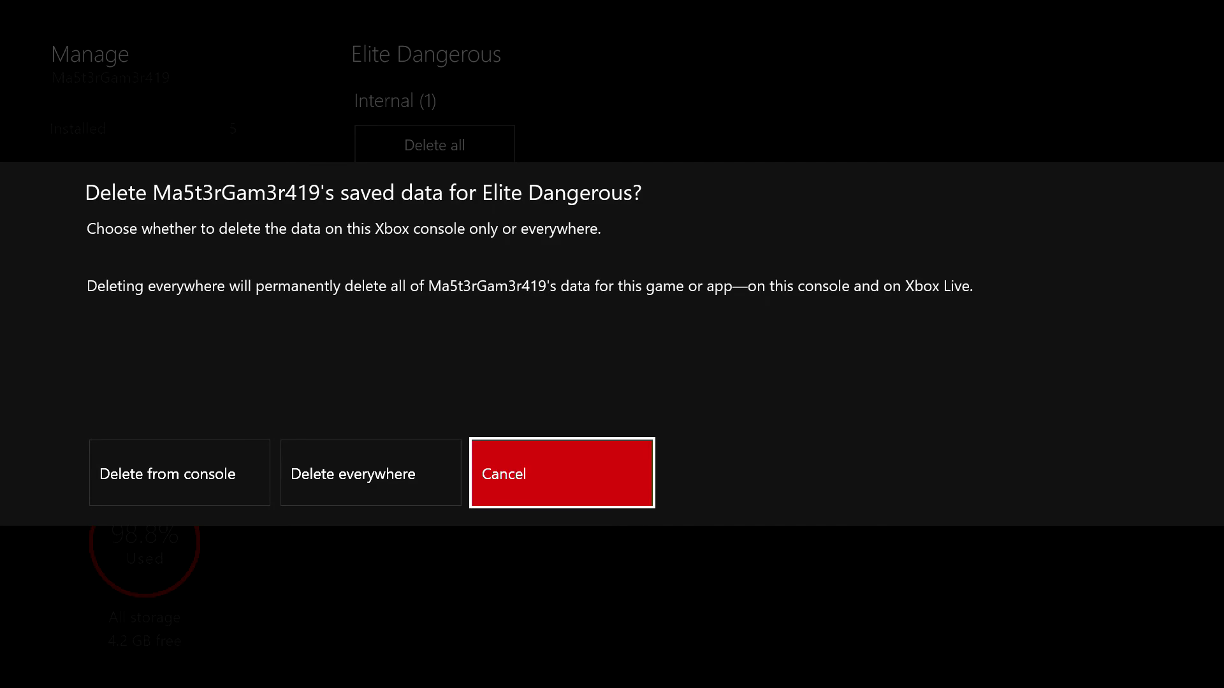
pyautogui.press('Left')
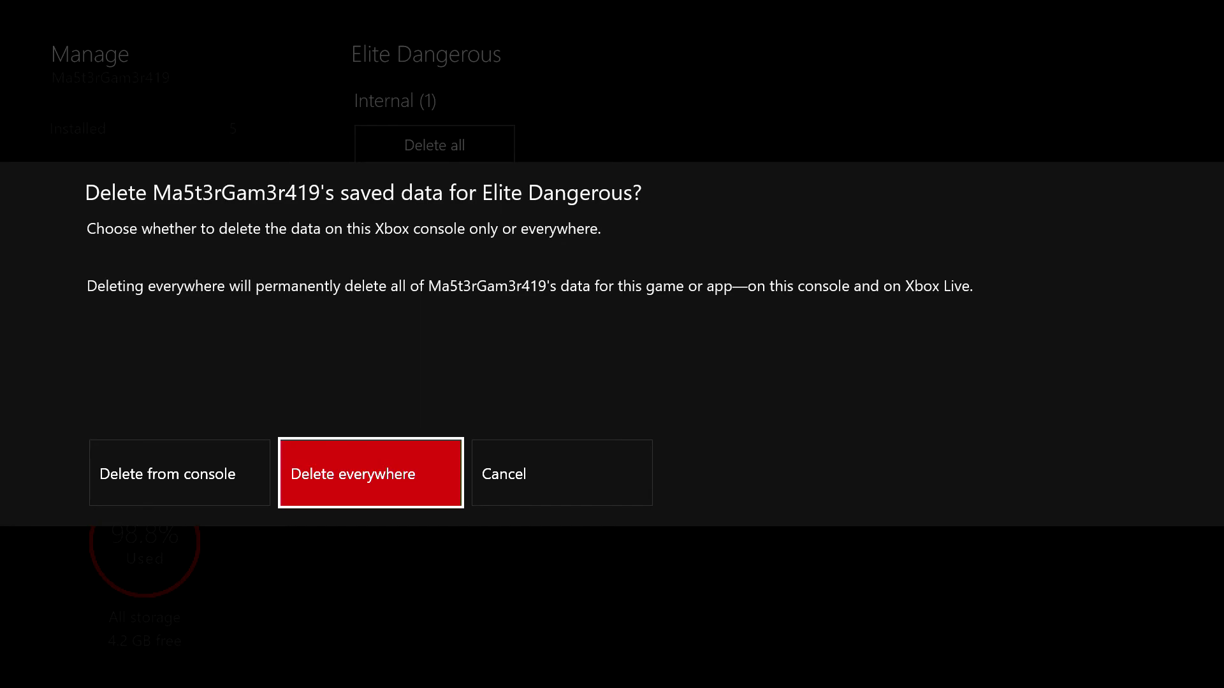
pyautogui.press('Left')
pyautogui.press('Right')
pyautogui.press('Left')
pyautogui.press('Right')
pyautogui.press('Left')
pyautogui.press('Right')
pyautogui.press('Escape')
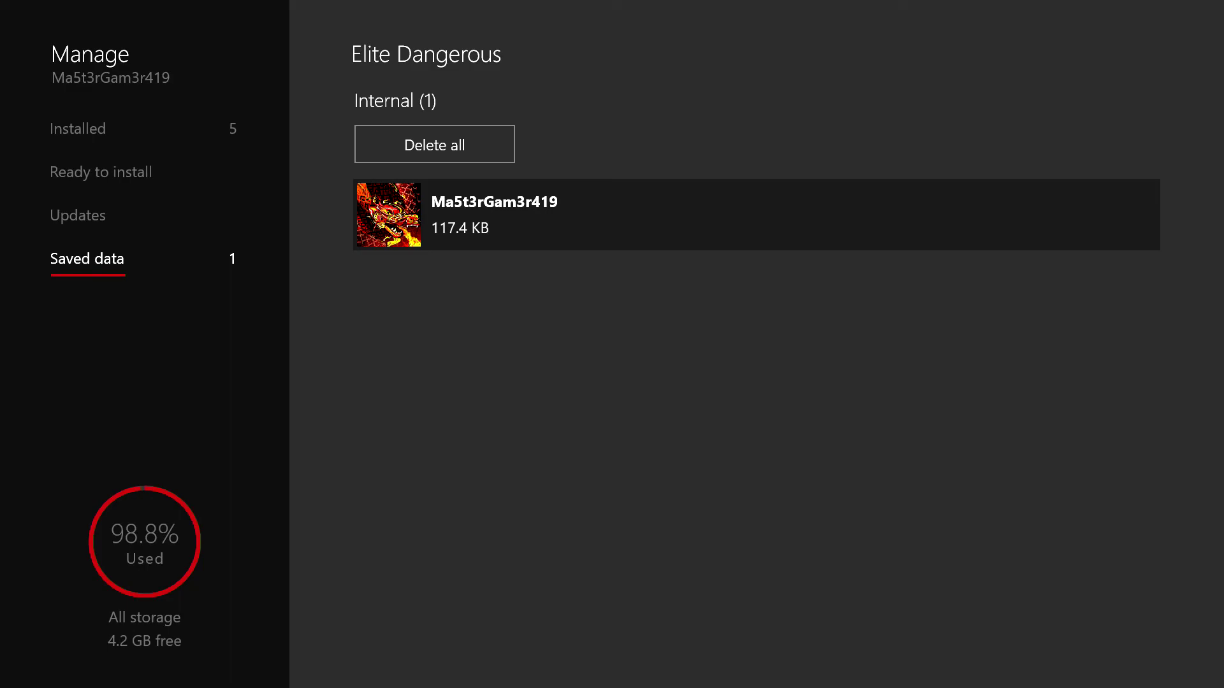
# Step: Refresh the saved data view to check the deletion, and return to Elite Dangerous
pyautogui.press('Up')
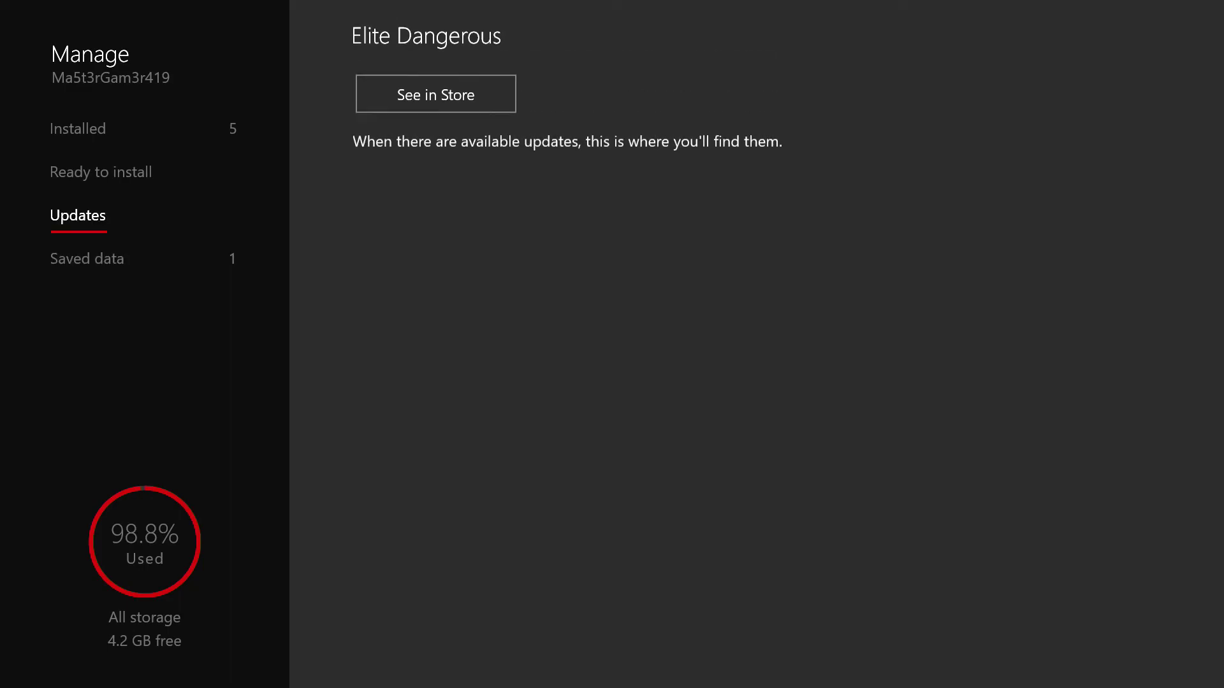
pyautogui.press('Down')
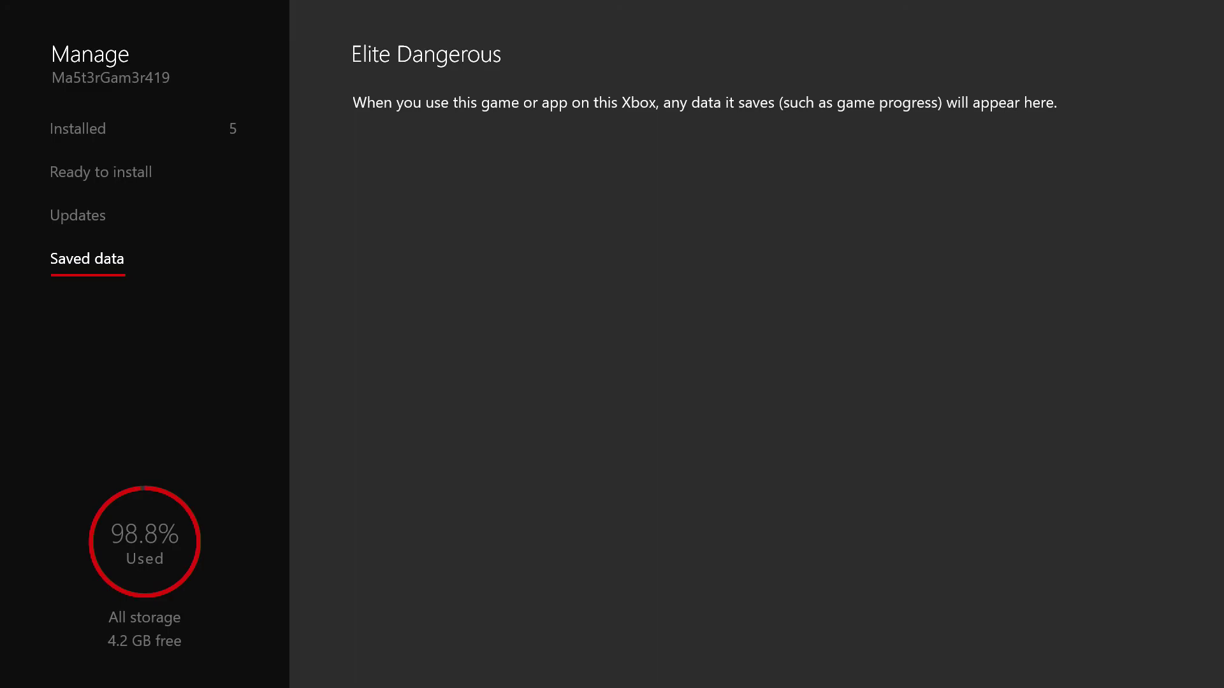
pyautogui.press('super')
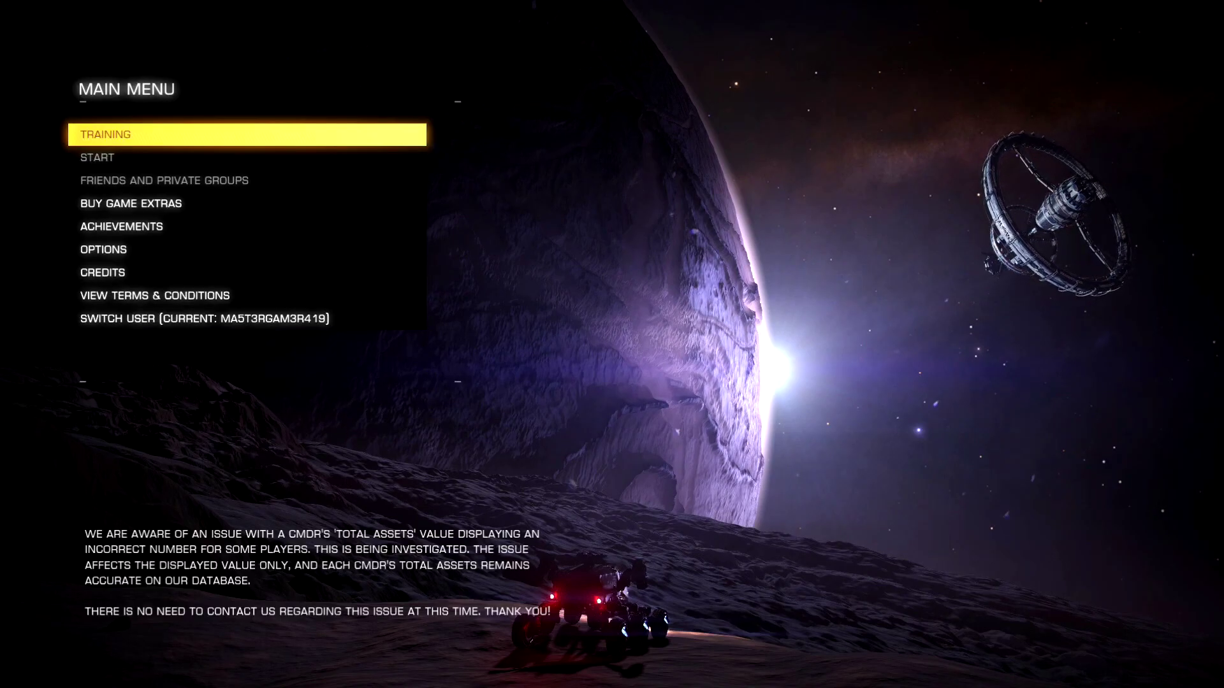
# Step: Open the play mode selection from the game's main menu with the Start option
pyautogui.press('Down')
pyautogui.press('Down')
pyautogui.press('Up')
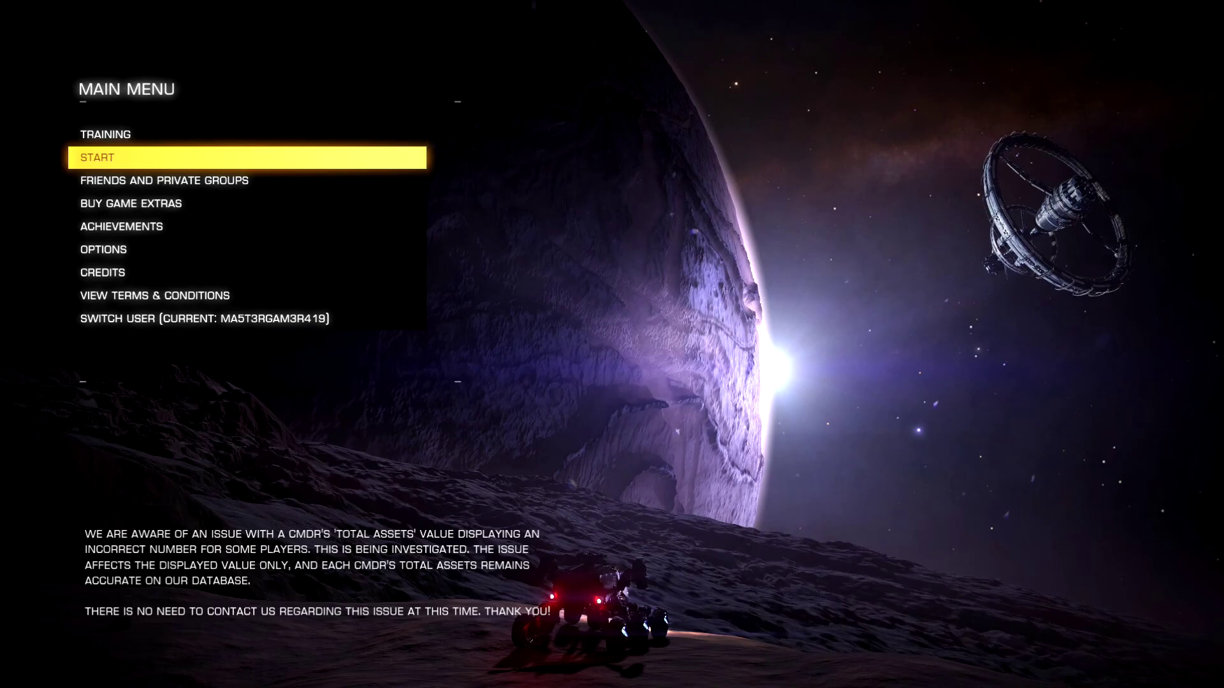
pyautogui.press('Down')
pyautogui.press('Down')
pyautogui.press('Up')
pyautogui.press('Up')
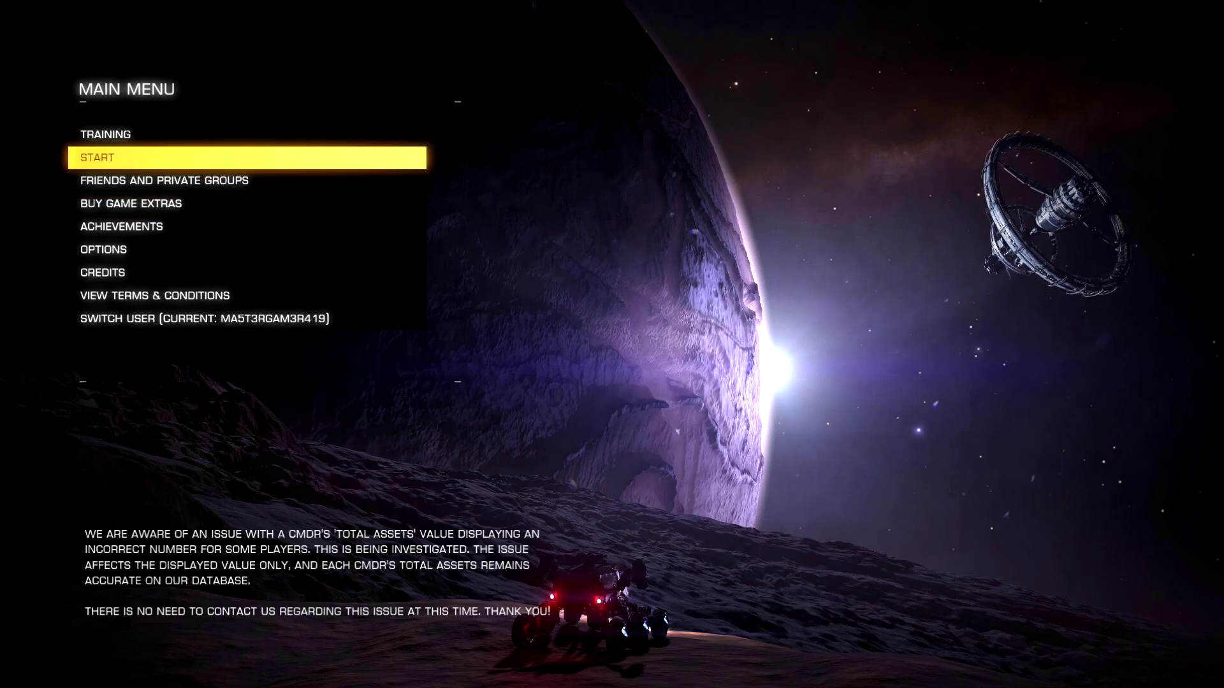
pyautogui.press('Return')
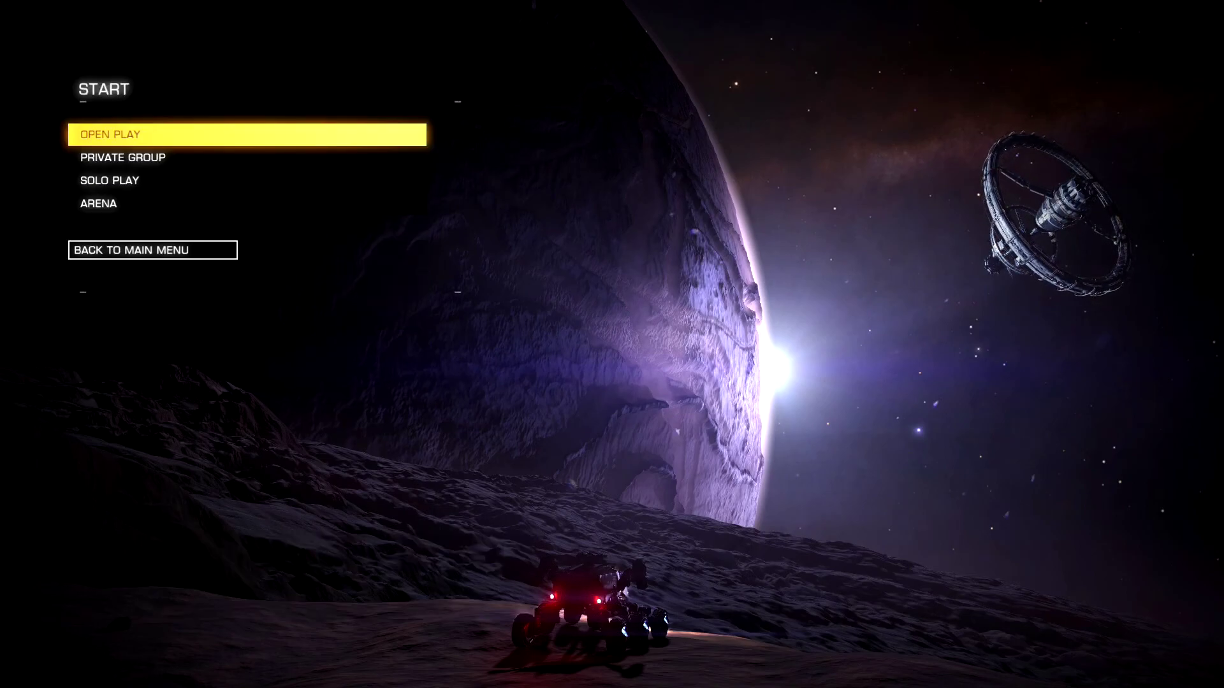
# Step: Load into the game in Solo Play mode
pyautogui.press('Up')
pyautogui.press('Up')
pyautogui.press('Up')
pyautogui.press('Up')
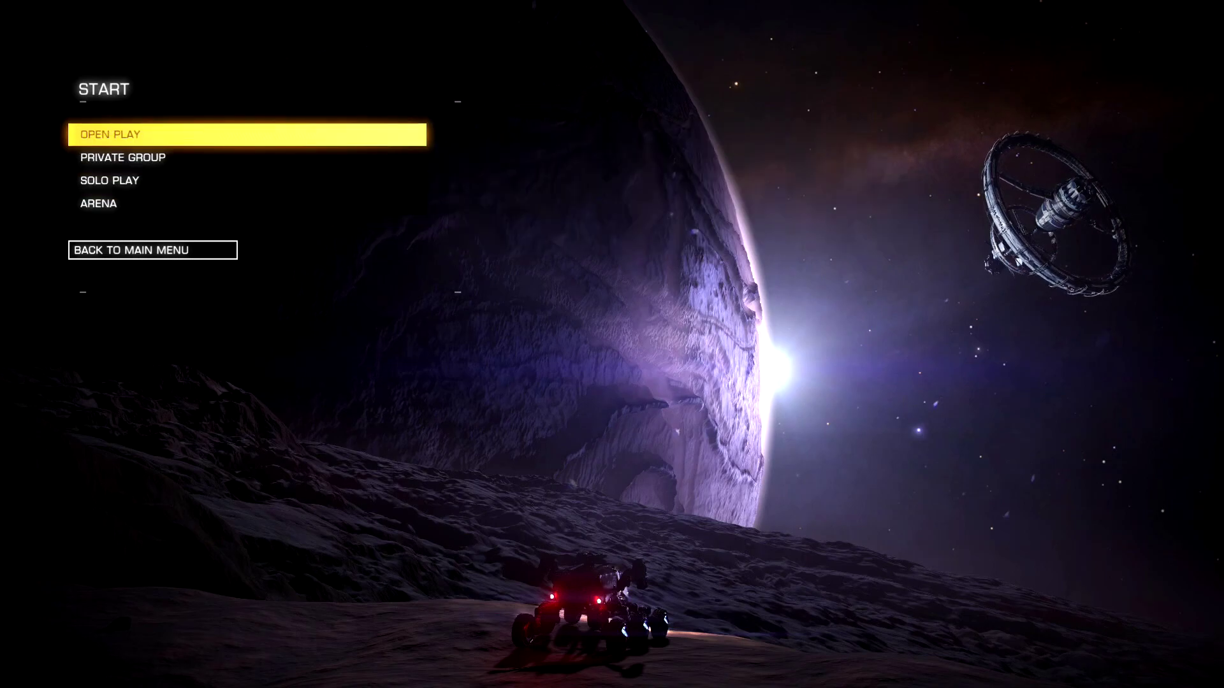
pyautogui.press('Down')
pyautogui.press('Down')
pyautogui.press('Return')
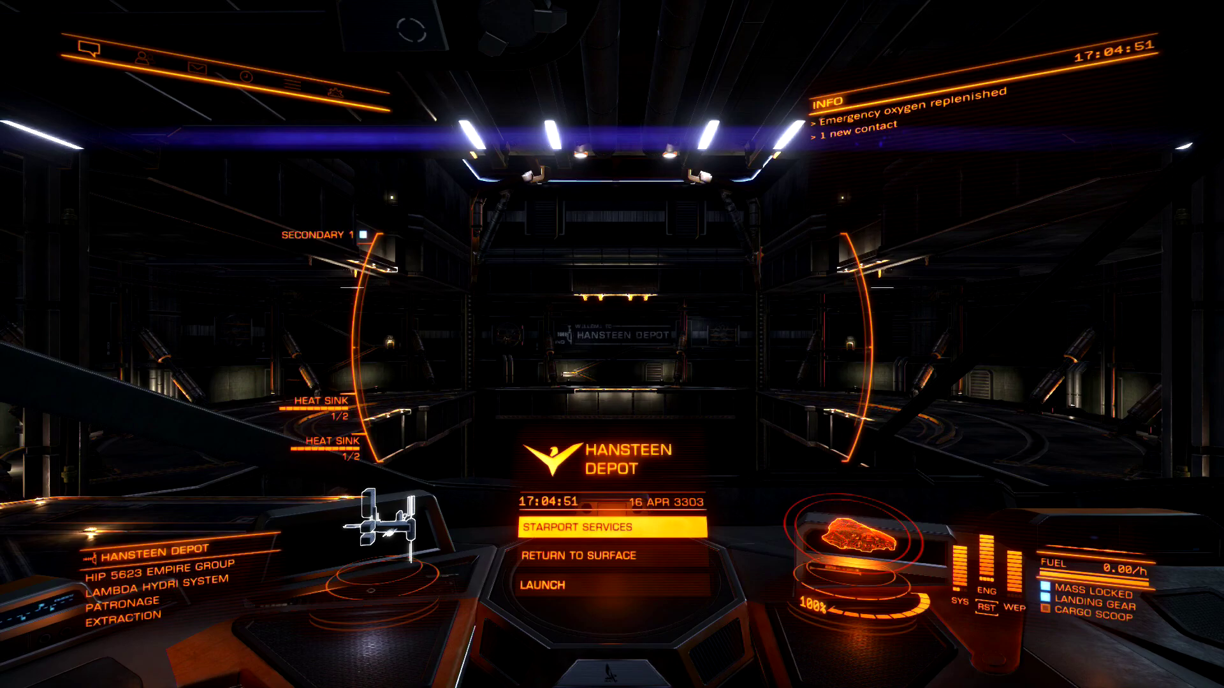
pyautogui.press('s')
pyautogui.press('w')
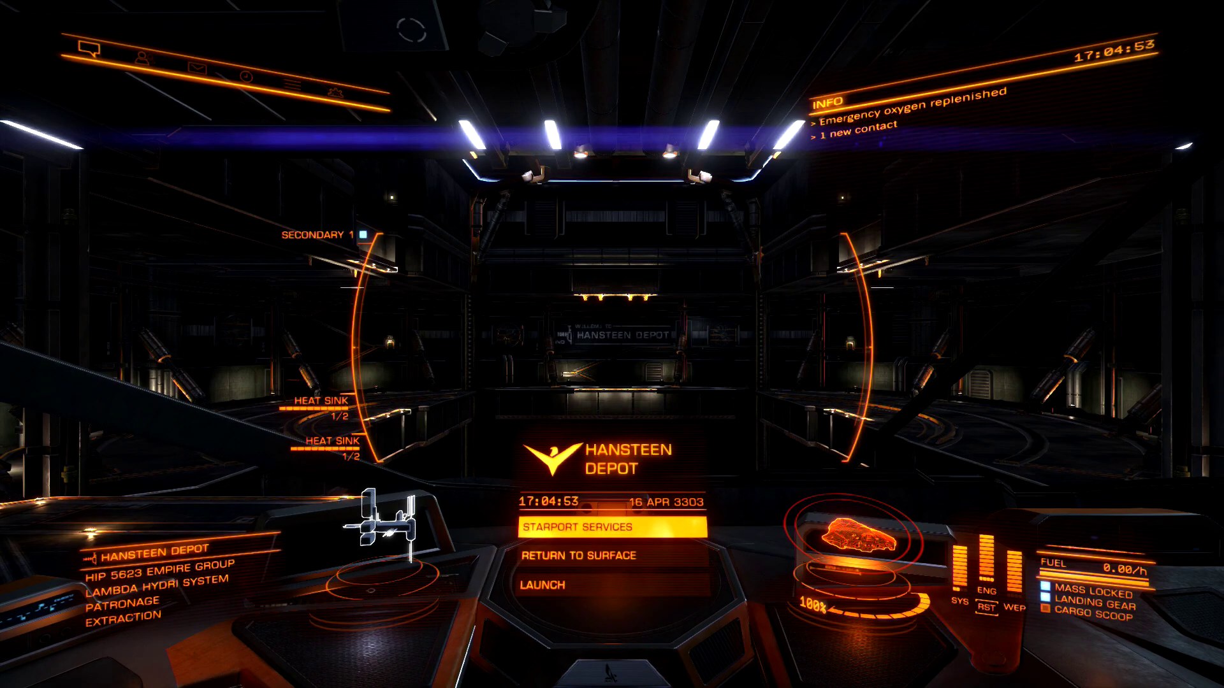